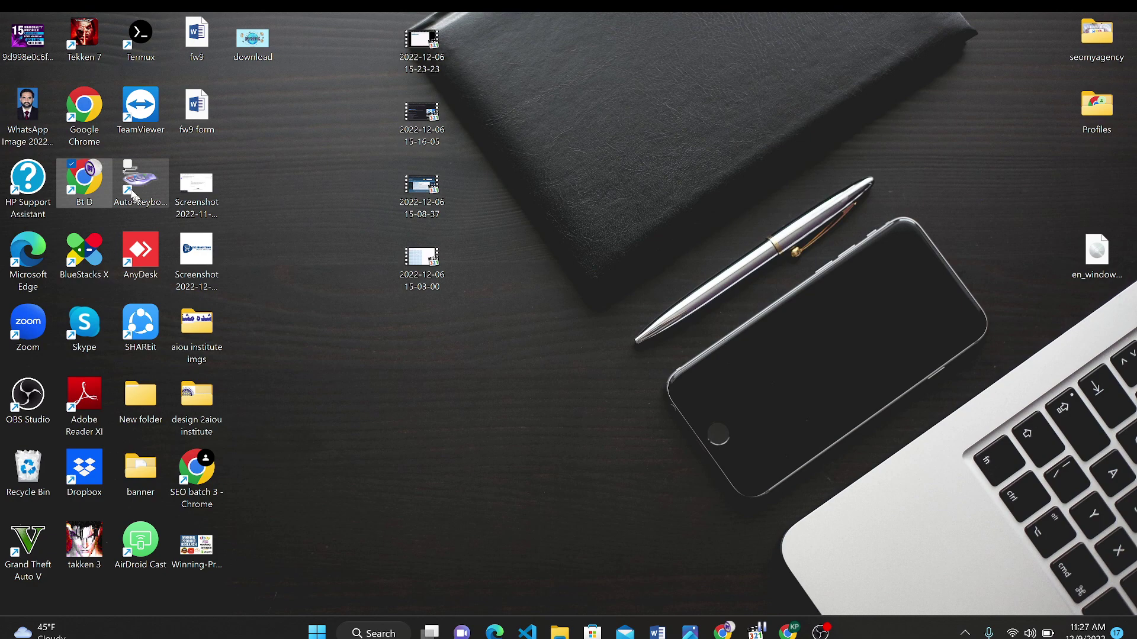
# Launch Chrome maximized and load the GoDaddy website from the address bar
pyautogui.doubleClick(85, 182)
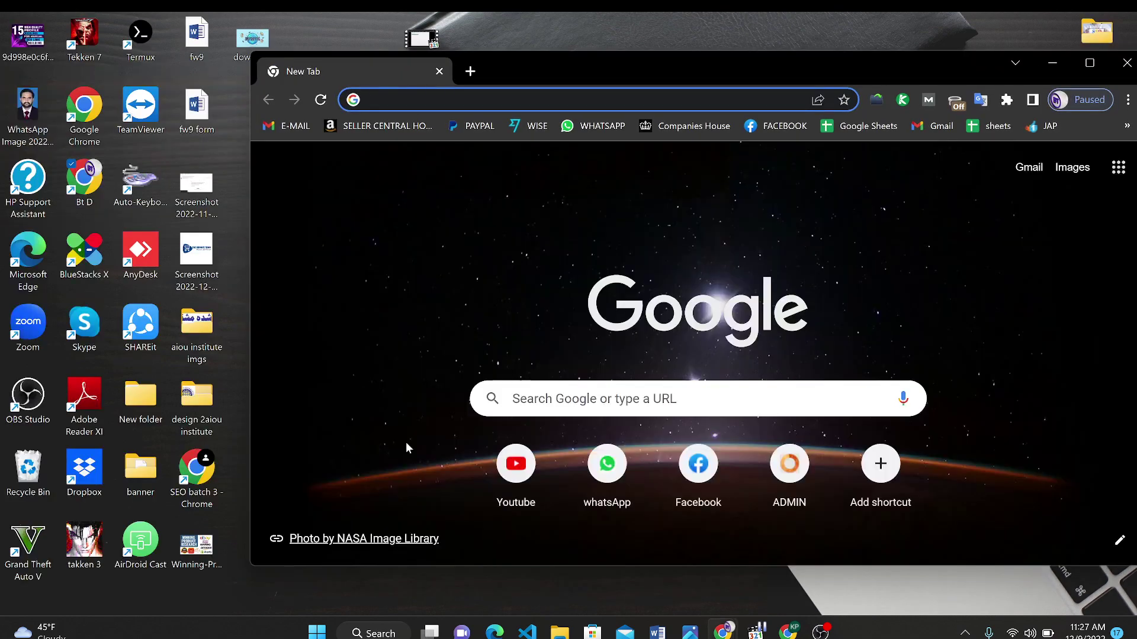
pyautogui.moveTo(675, 71); pyautogui.dragTo(504, 2)
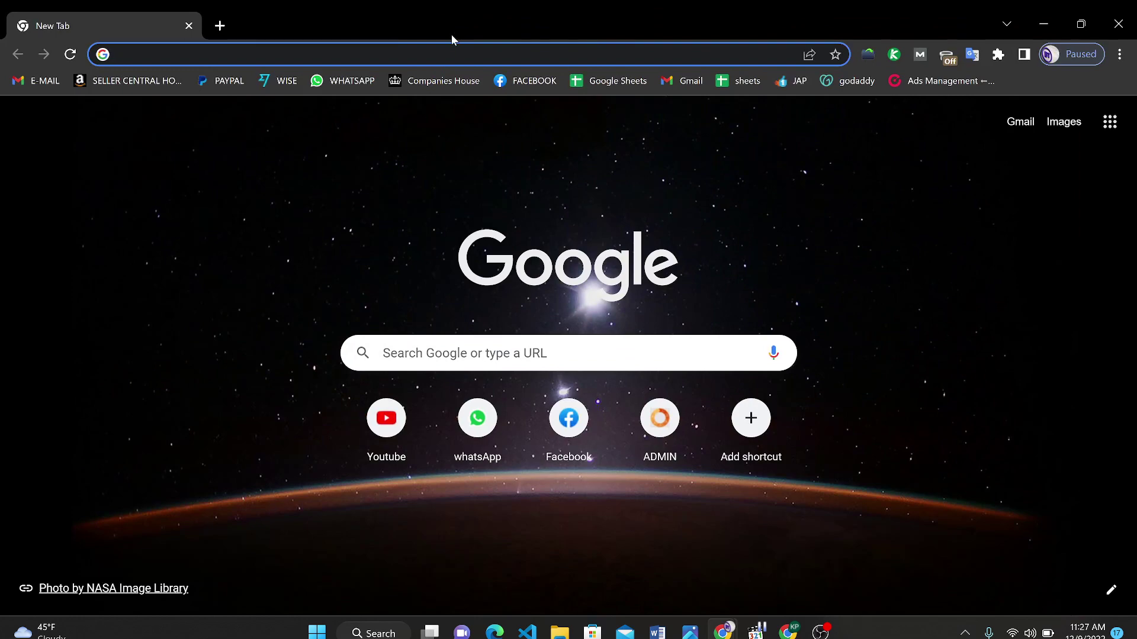
pyautogui.write('godadd')
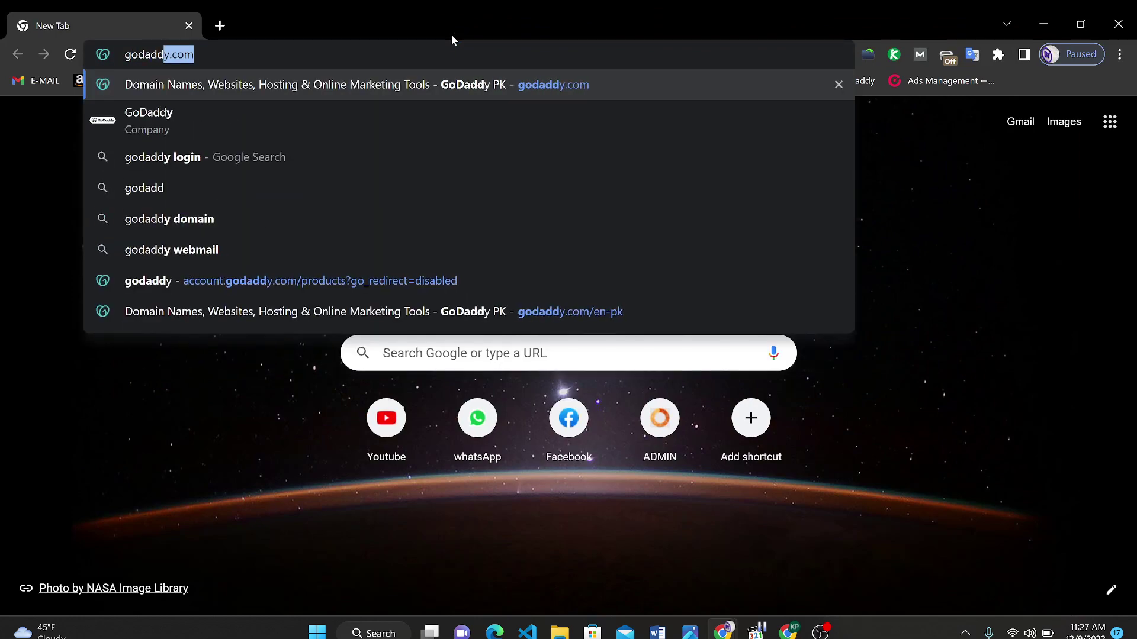
pyautogui.press('Return')
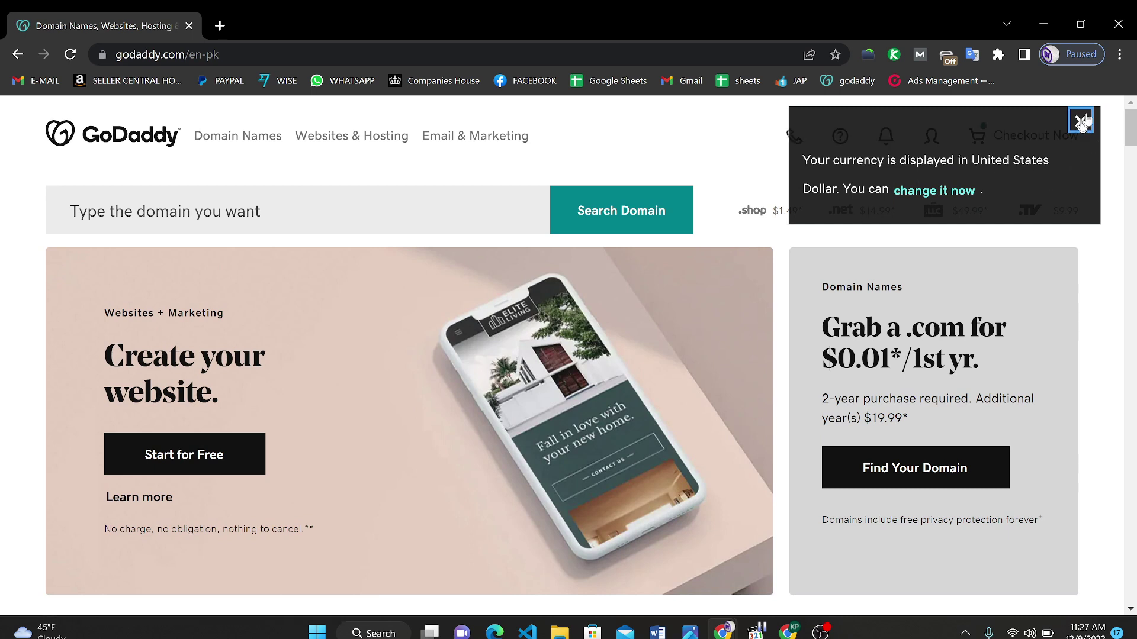
# Dismiss the currency notice and go to My Products from the account menu
pyautogui.click(1082, 121)
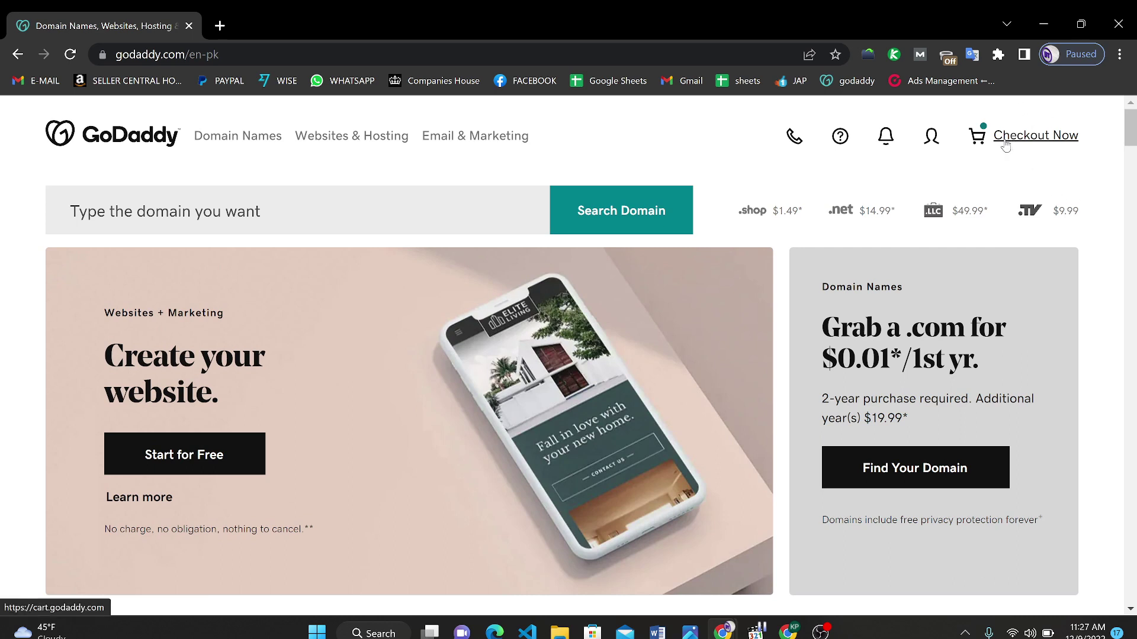
pyautogui.click(932, 138)
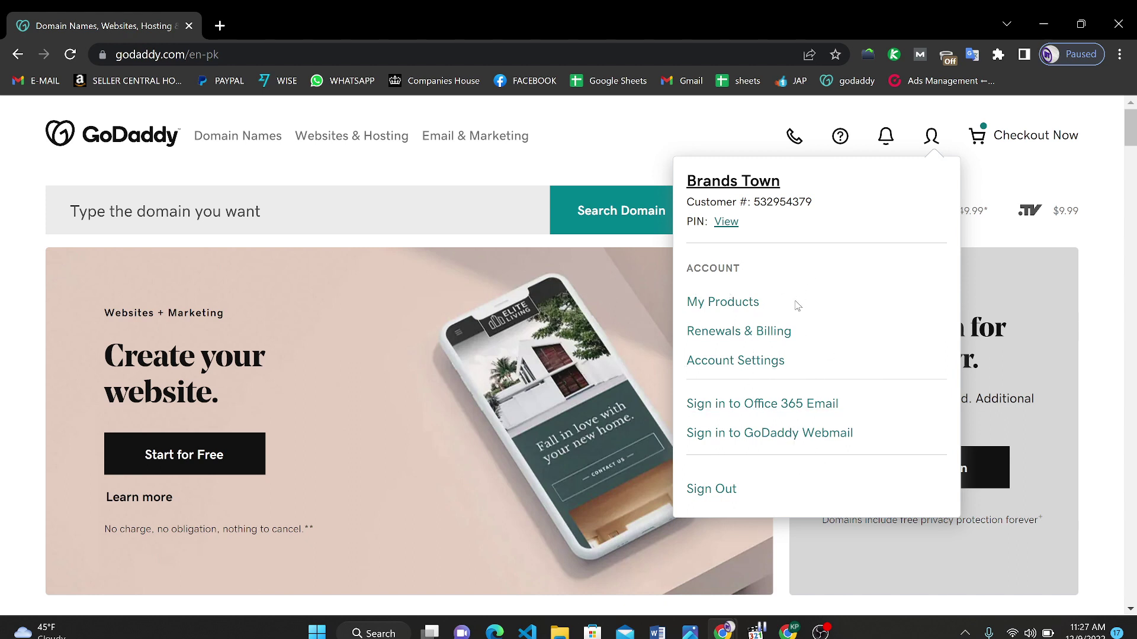
pyautogui.click(694, 305)
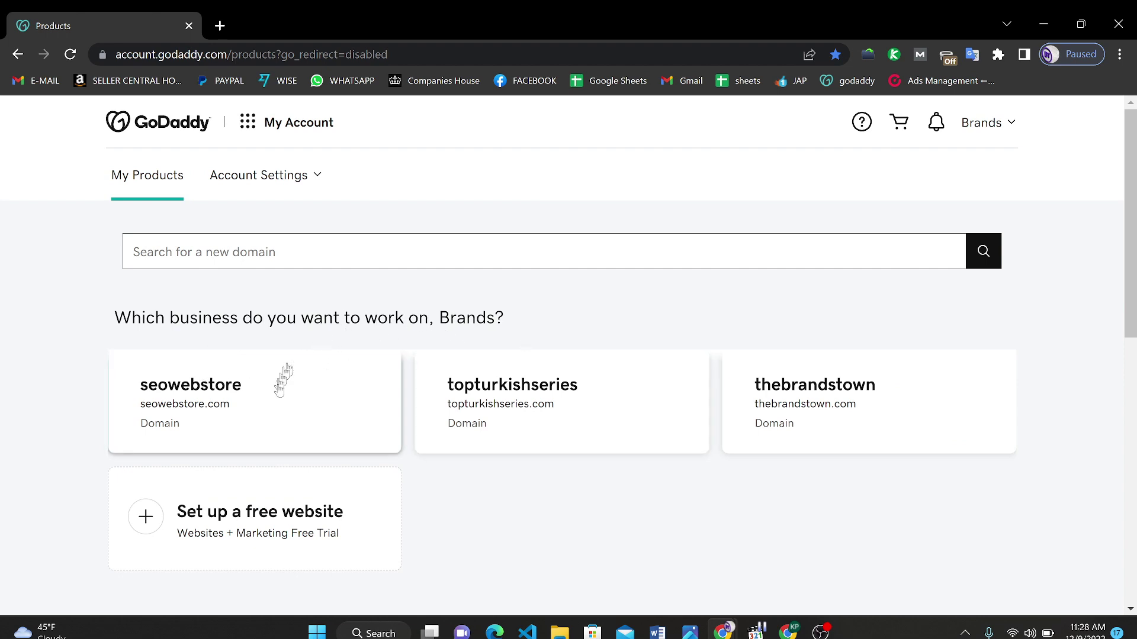
# Open the dashboard card for thebrandstown.com
pyautogui.click(841, 408)
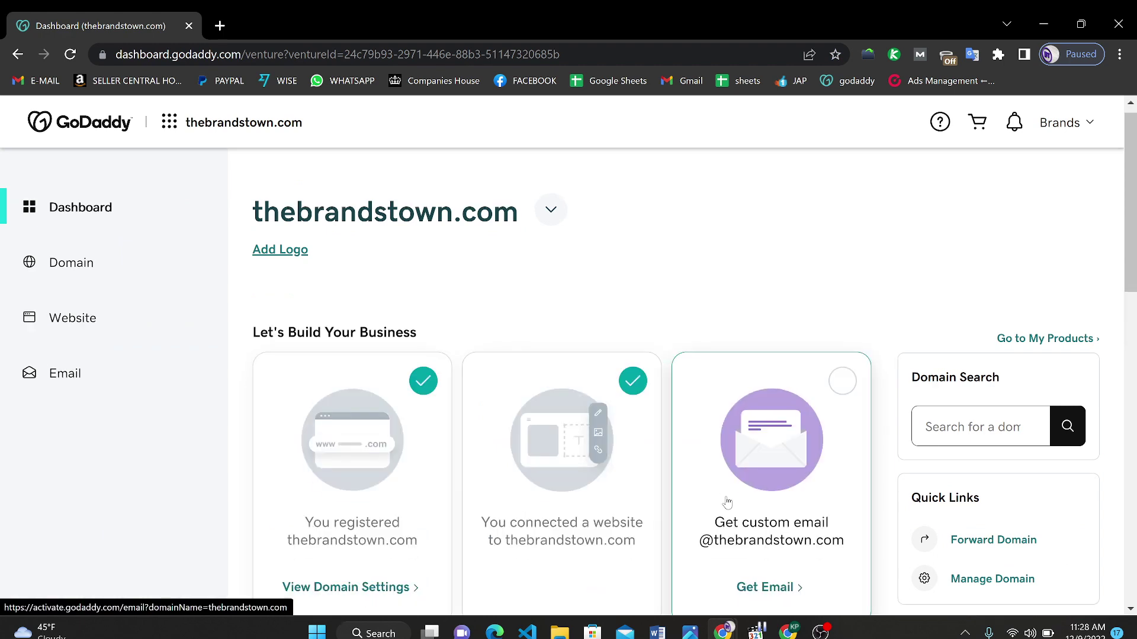
pyautogui.scroll(-2, 728, 503)
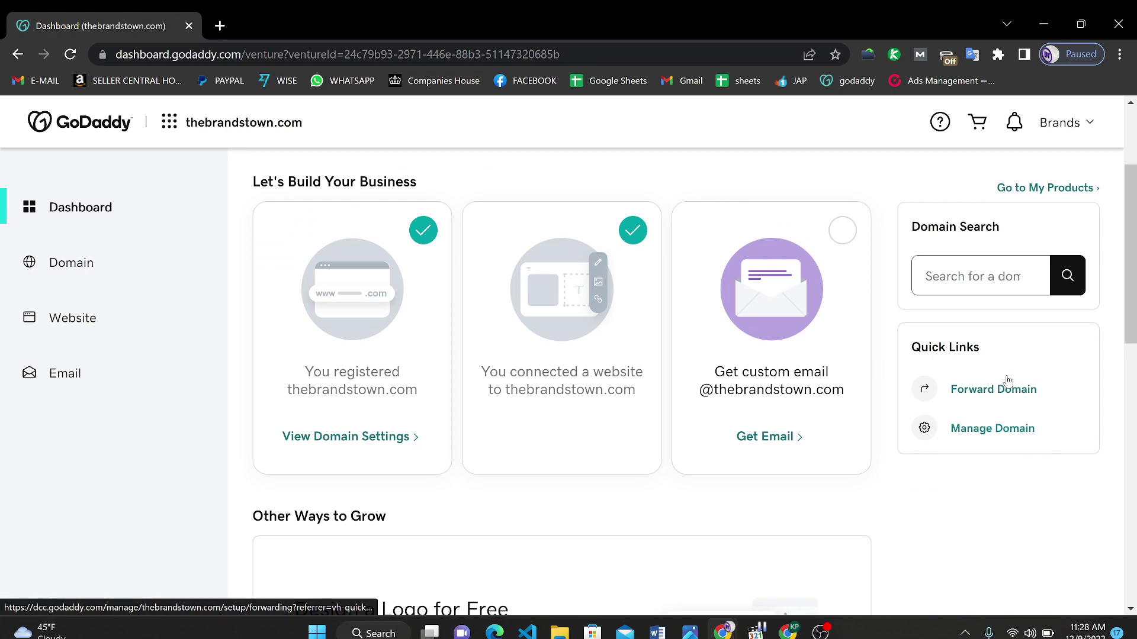
pyautogui.scroll(-4, 1022, 373)
pyautogui.scroll(-5, 1009, 380)
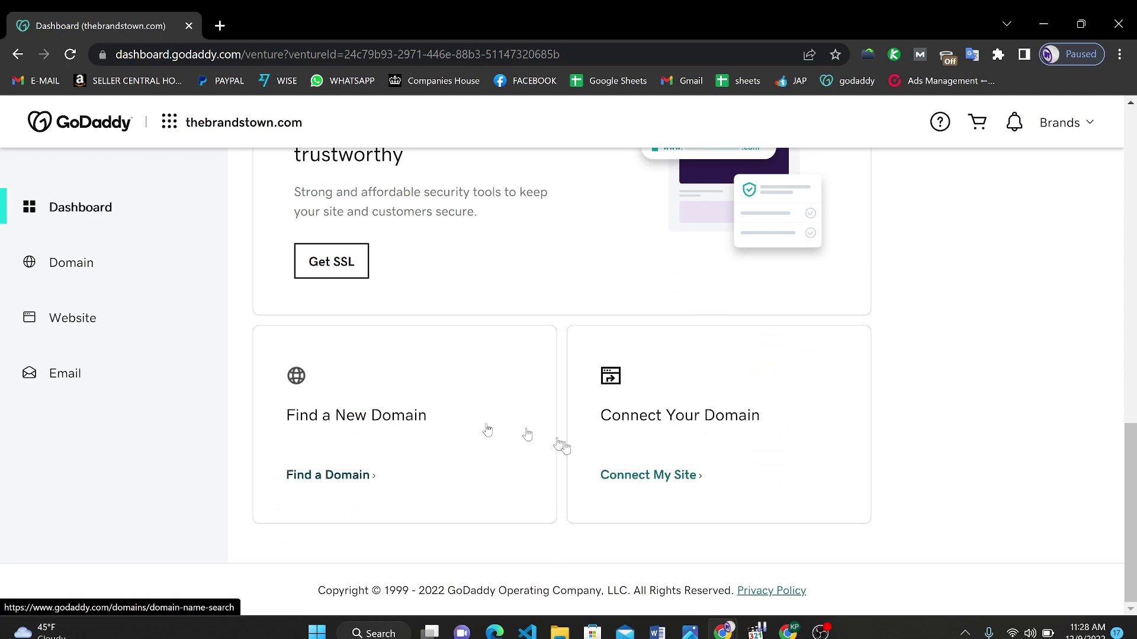
pyautogui.scroll(1, 636, 501)
pyautogui.scroll(3, 635, 500)
pyautogui.scroll(2, 635, 500)
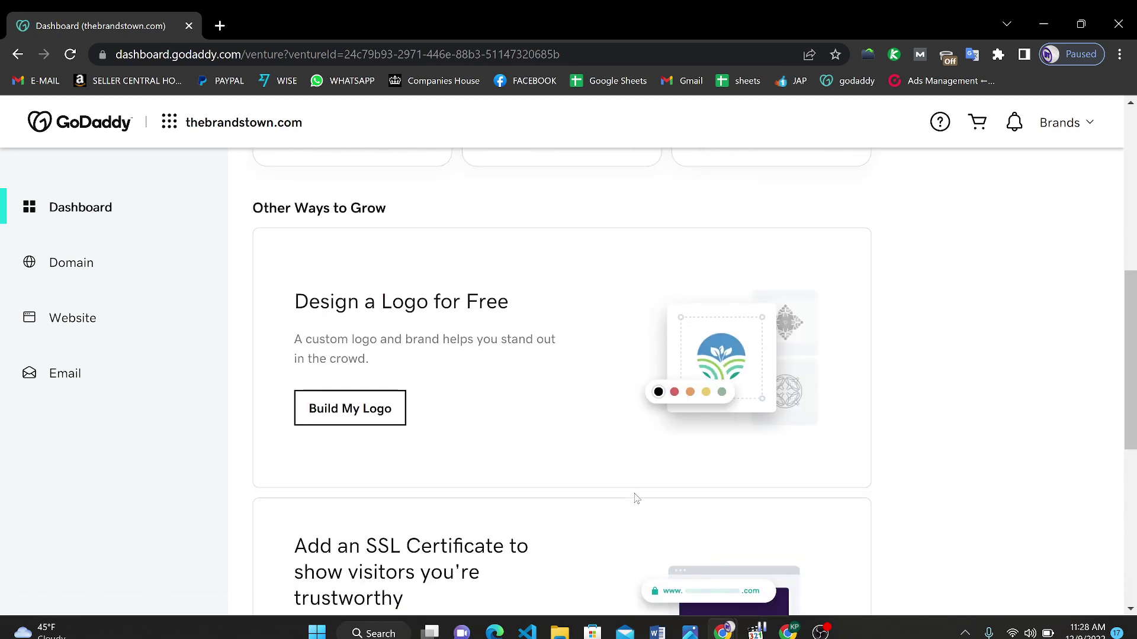
pyautogui.scroll(1, 635, 501)
pyautogui.scroll(2, 635, 500)
pyautogui.scroll(4, 635, 499)
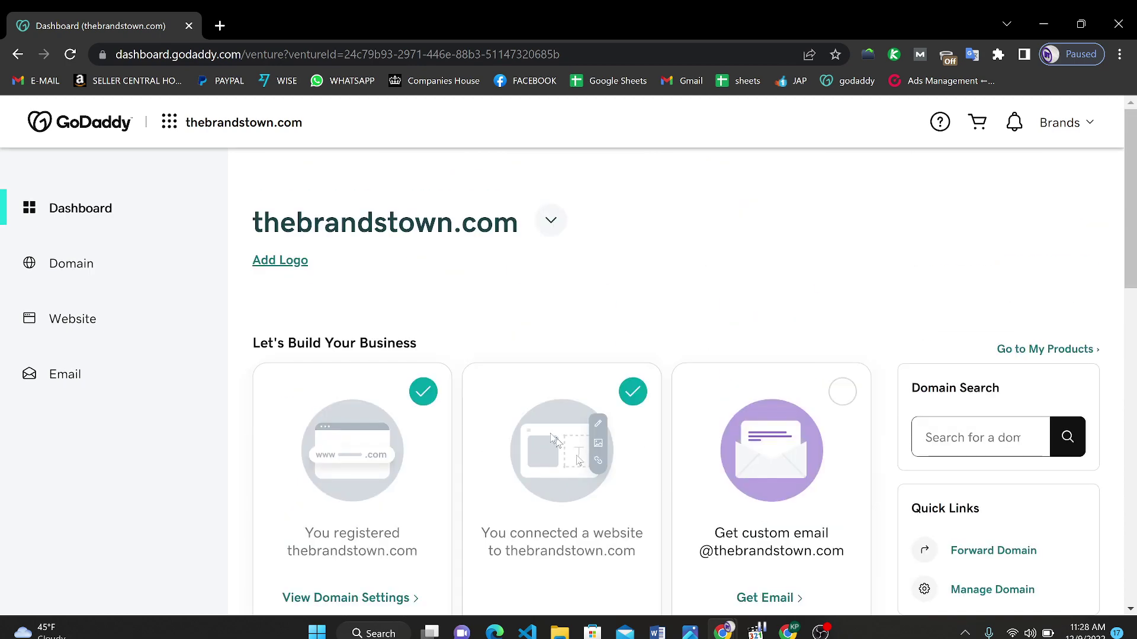
pyautogui.scroll(-3, 550, 433)
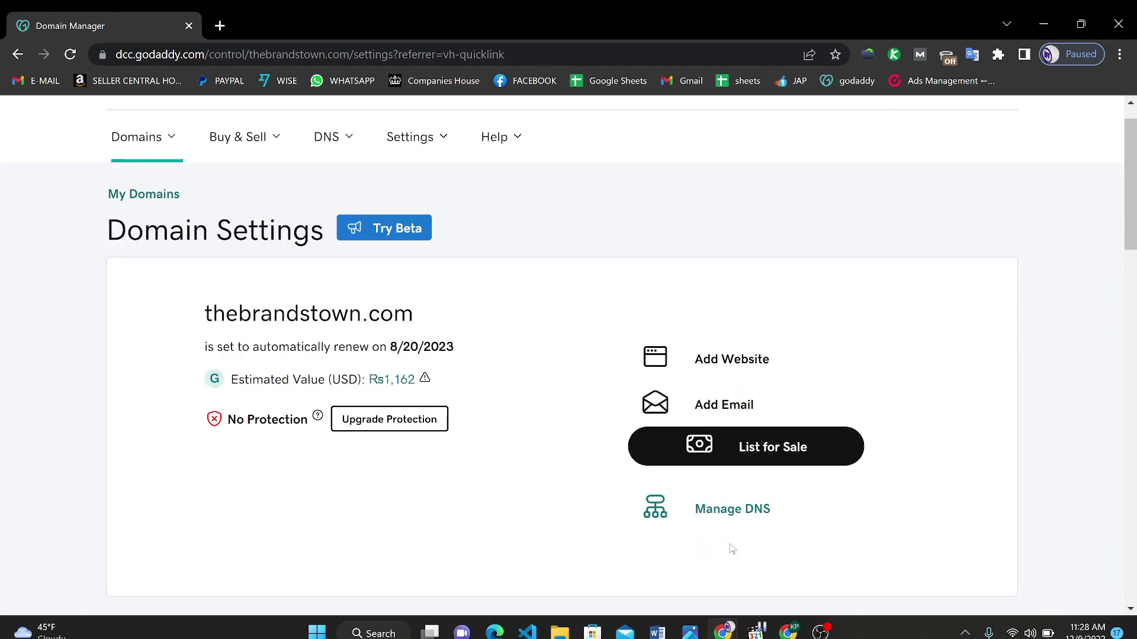
pyautogui.scroll(-3, 732, 550)
pyautogui.scroll(-1, 732, 550)
pyautogui.scroll(-5, 732, 549)
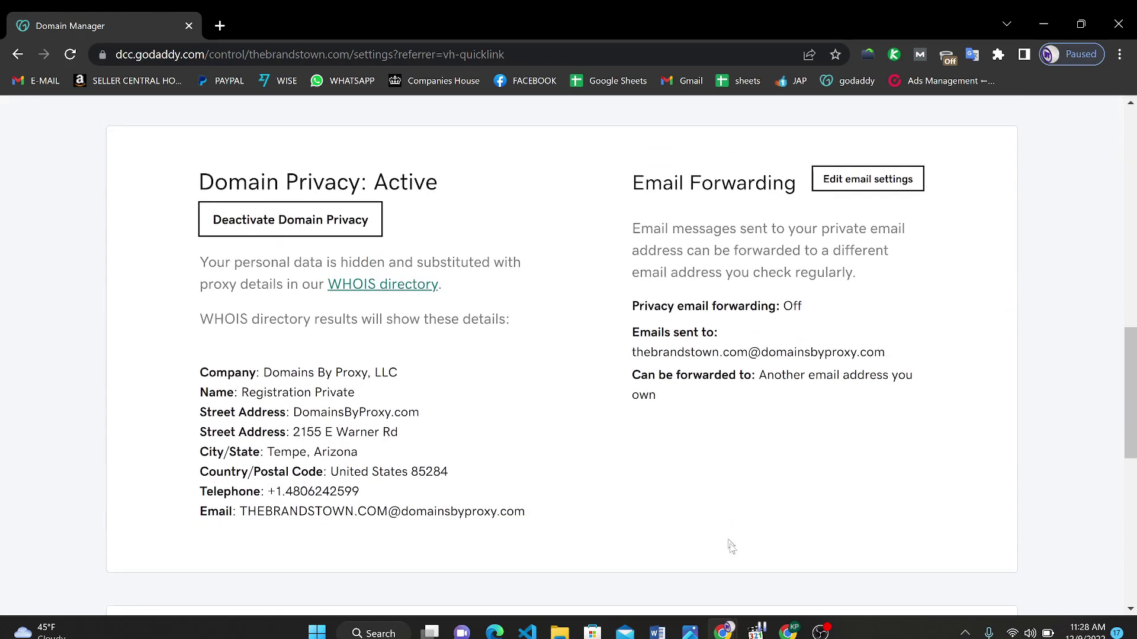
pyautogui.scroll(2, 732, 549)
pyautogui.scroll(4, 732, 550)
pyautogui.scroll(5, 732, 549)
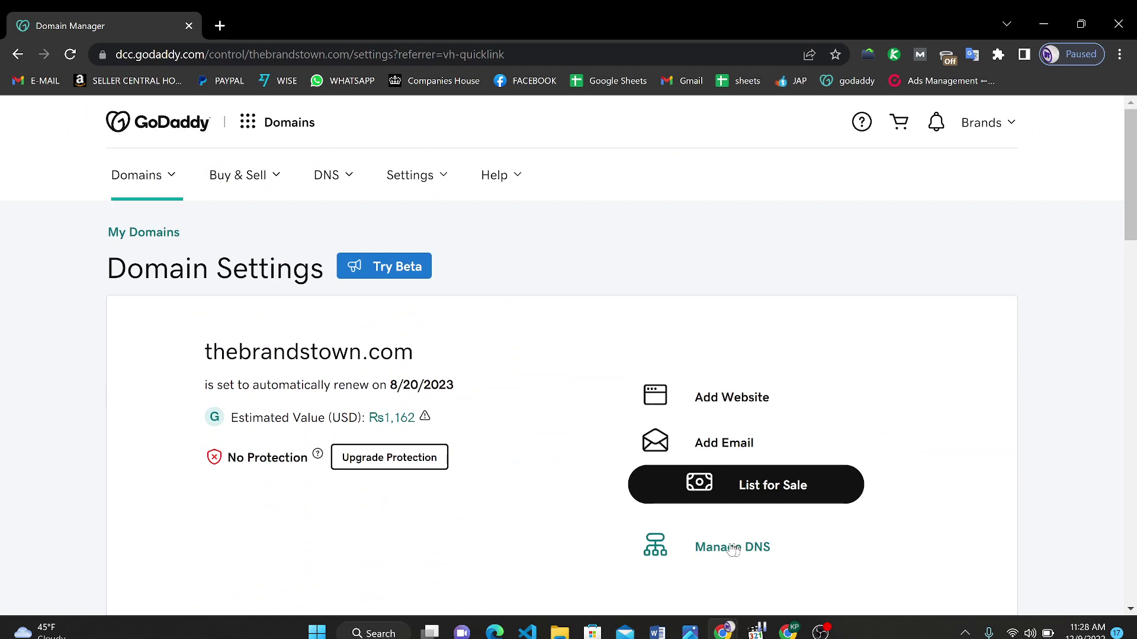
# Open DNS management and highlight the Nameservers section showing default nameservers
pyautogui.click(727, 556)
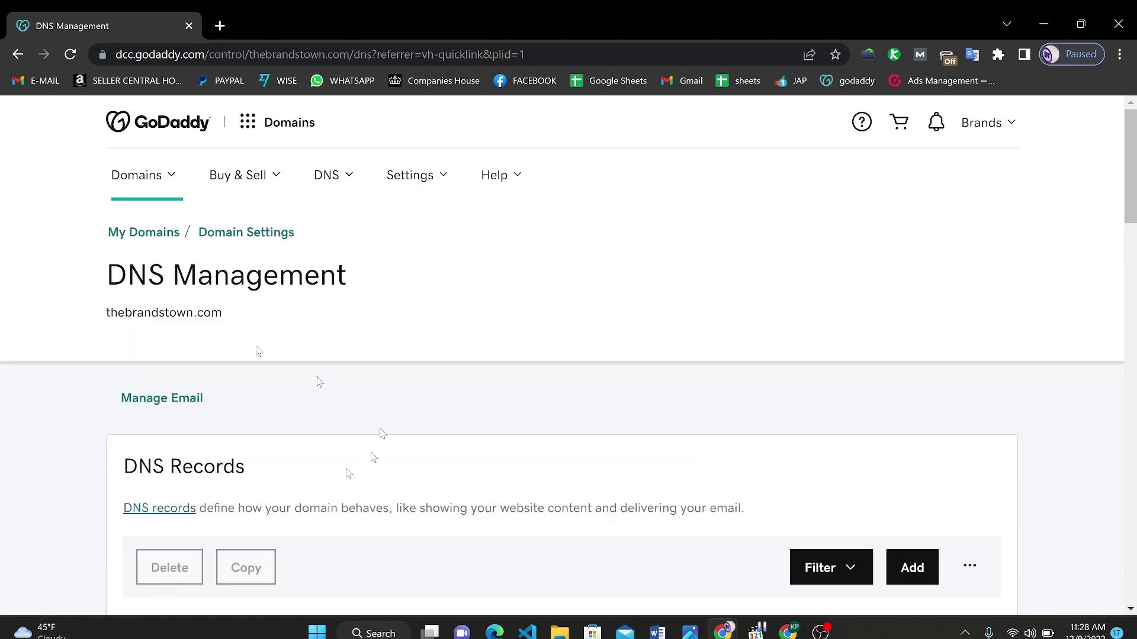
pyautogui.scroll(-3, 444, 458)
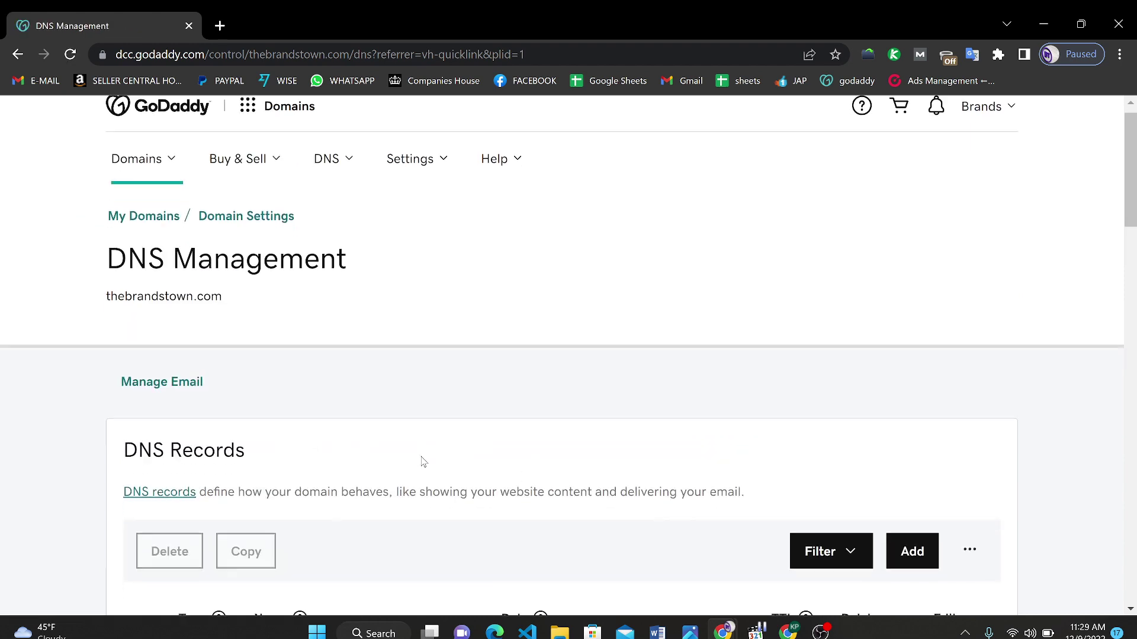
pyautogui.scroll(-3, 423, 461)
pyautogui.scroll(-3, 424, 461)
pyautogui.scroll(-1, 422, 461)
pyautogui.scroll(-3, 422, 461)
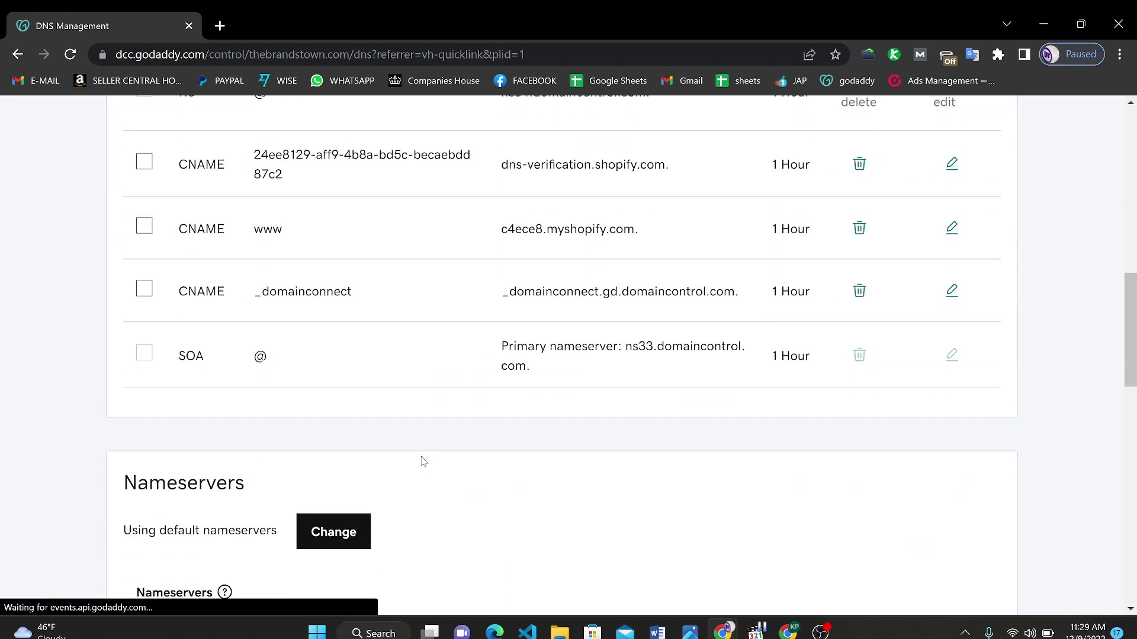
pyautogui.scroll(-3, 423, 461)
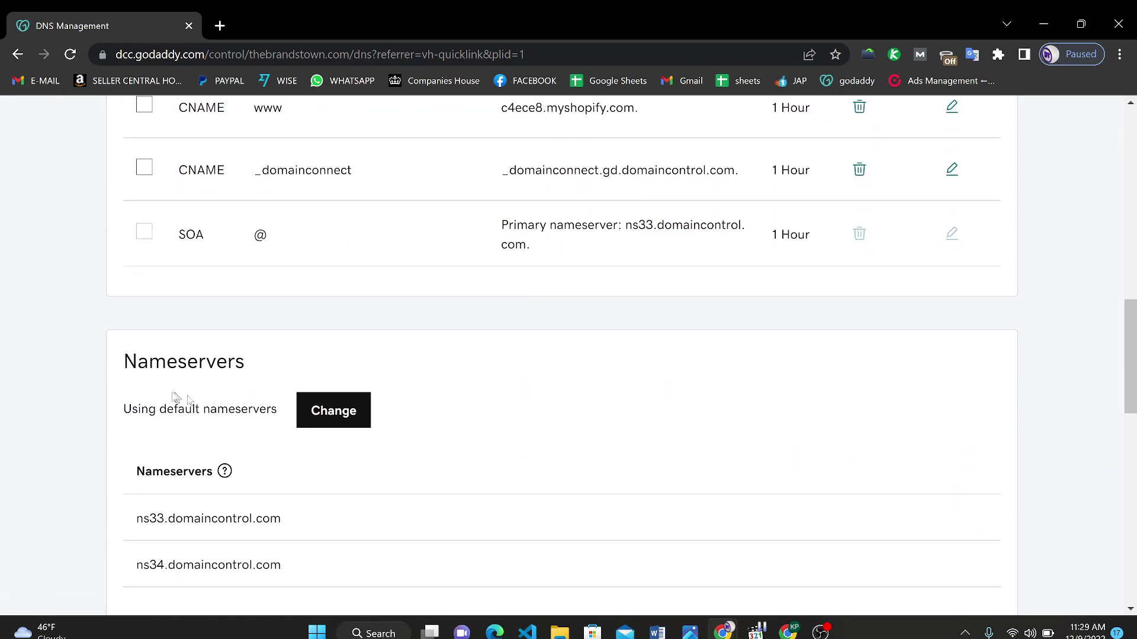
pyautogui.moveTo(120, 409); pyautogui.dragTo(268, 408)
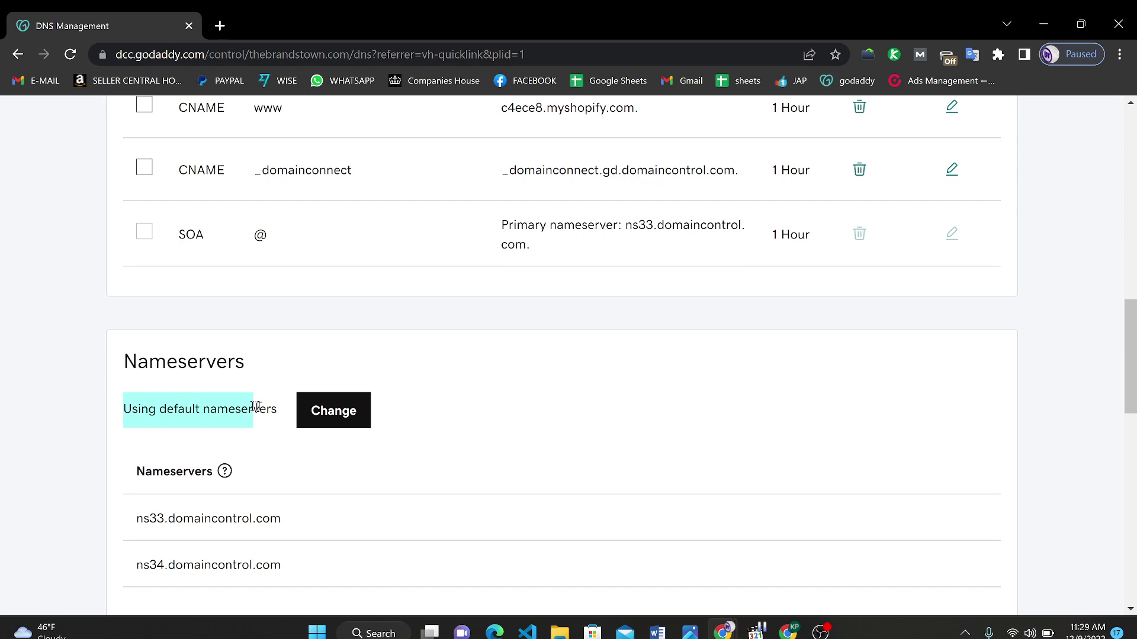
pyautogui.moveTo(125, 362); pyautogui.dragTo(331, 366)
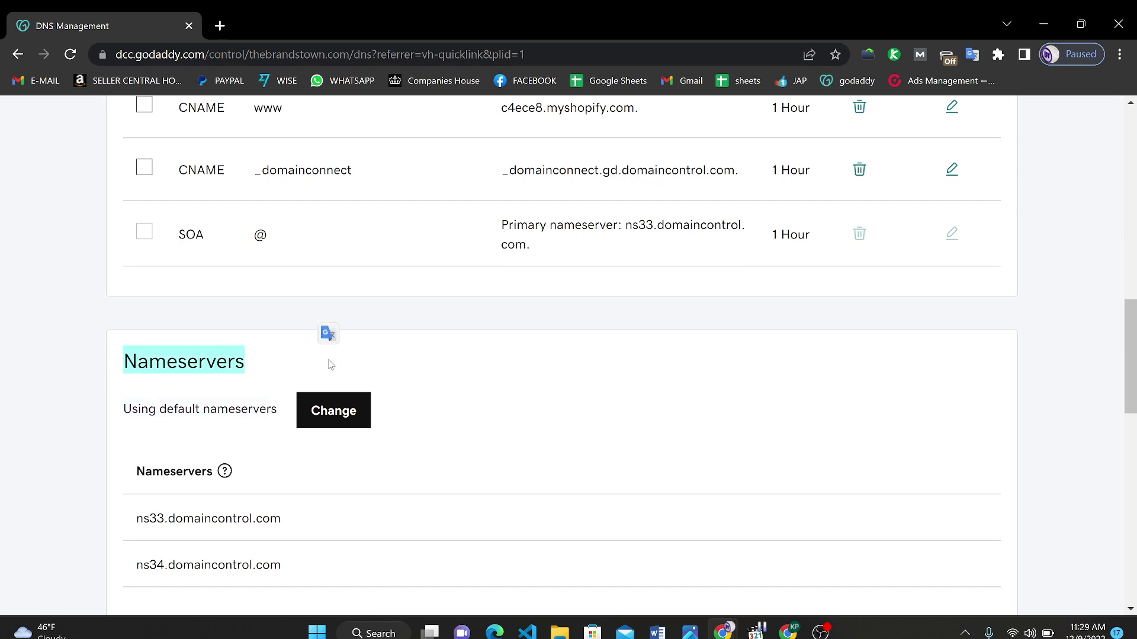
# Switch nameserver editing to the 'Enter my own nameservers' form and highlight its risk warning
pyautogui.click(334, 411)
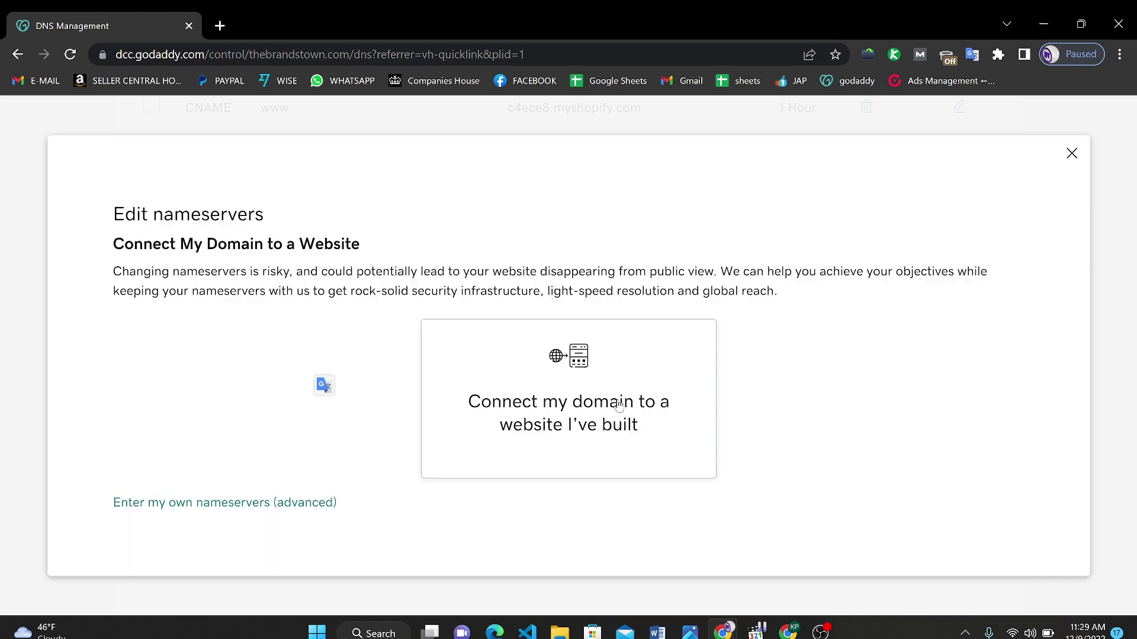
pyautogui.click(121, 508)
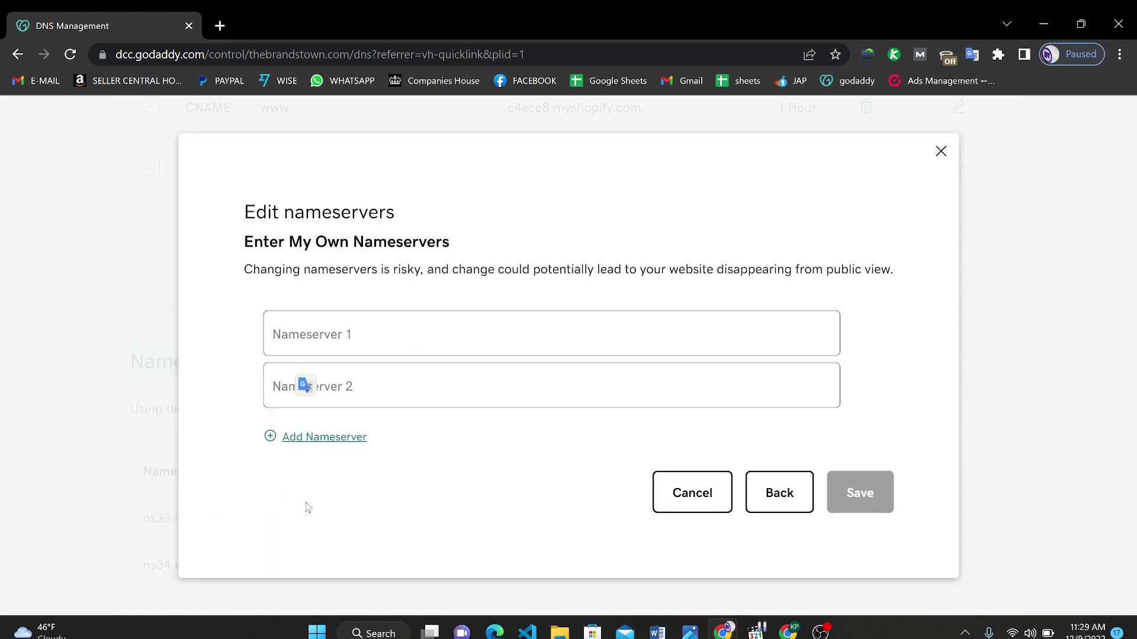
pyautogui.click(374, 340)
pyautogui.tripleClick(479, 260)
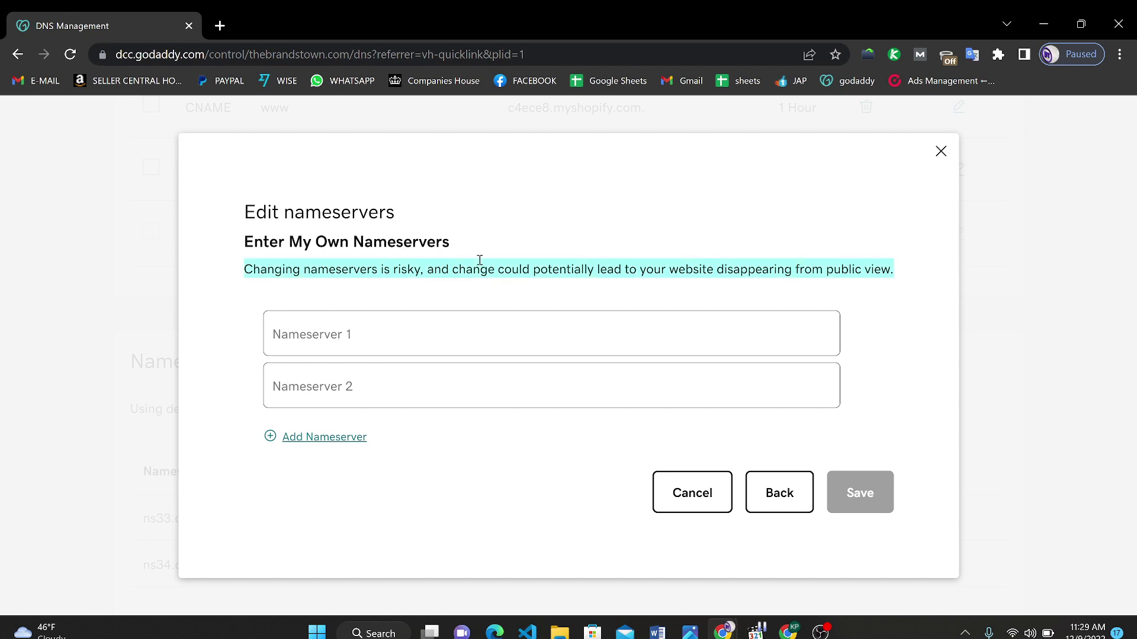
pyautogui.tripleClick(437, 245)
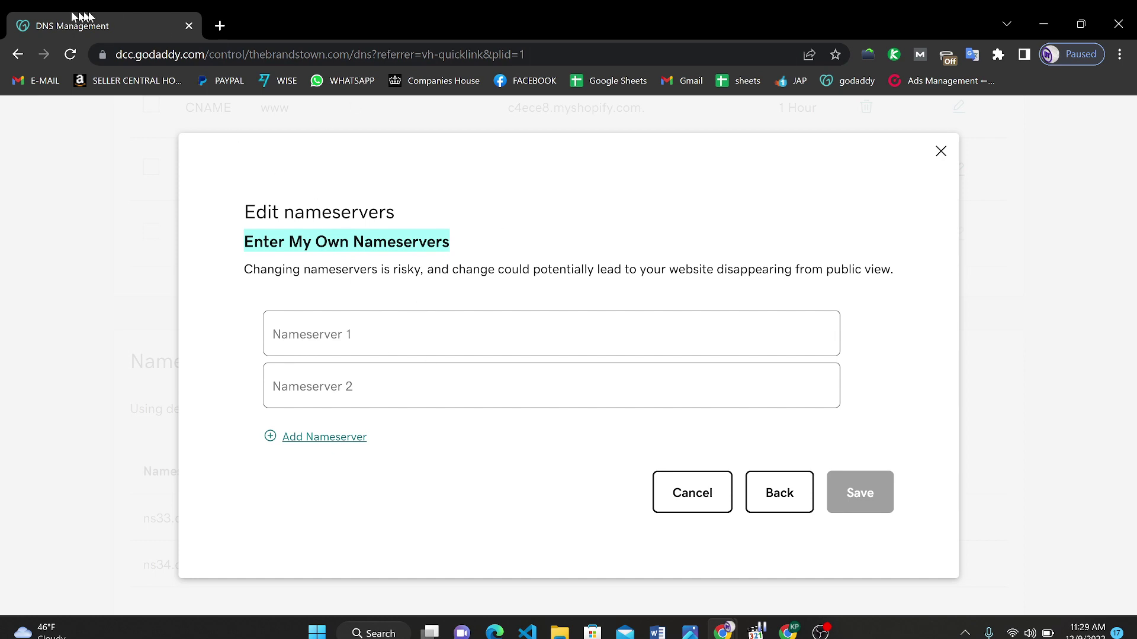
# Search Google for 'blue host name servers', copy ns1.bluehost.com, and return to DNS Management
pyautogui.click(219, 25)
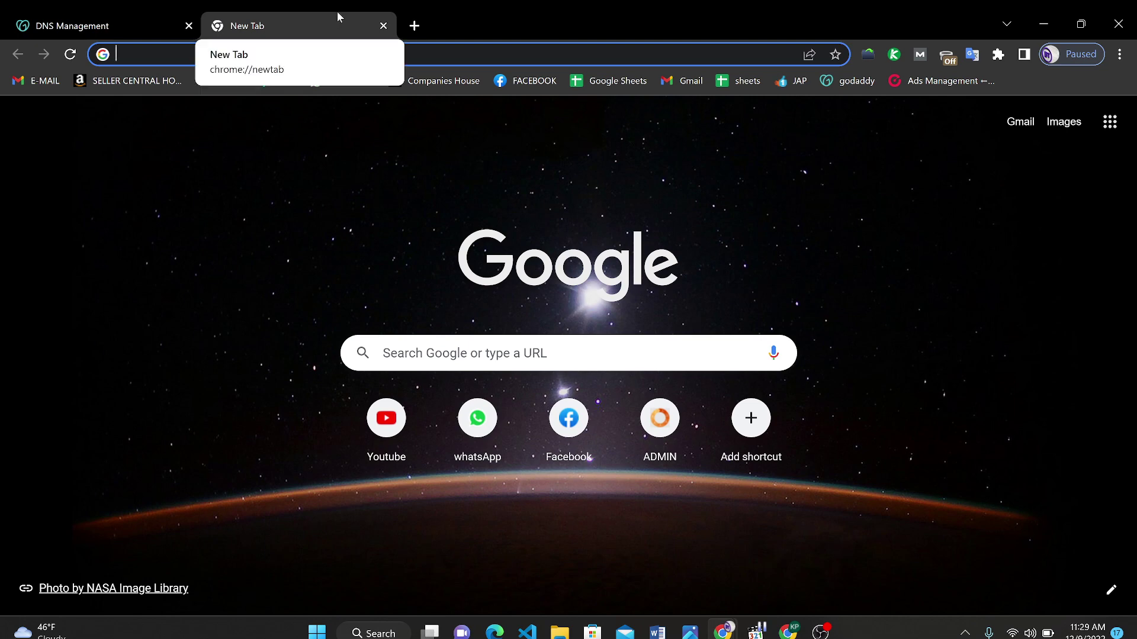
pyautogui.write('blue h')
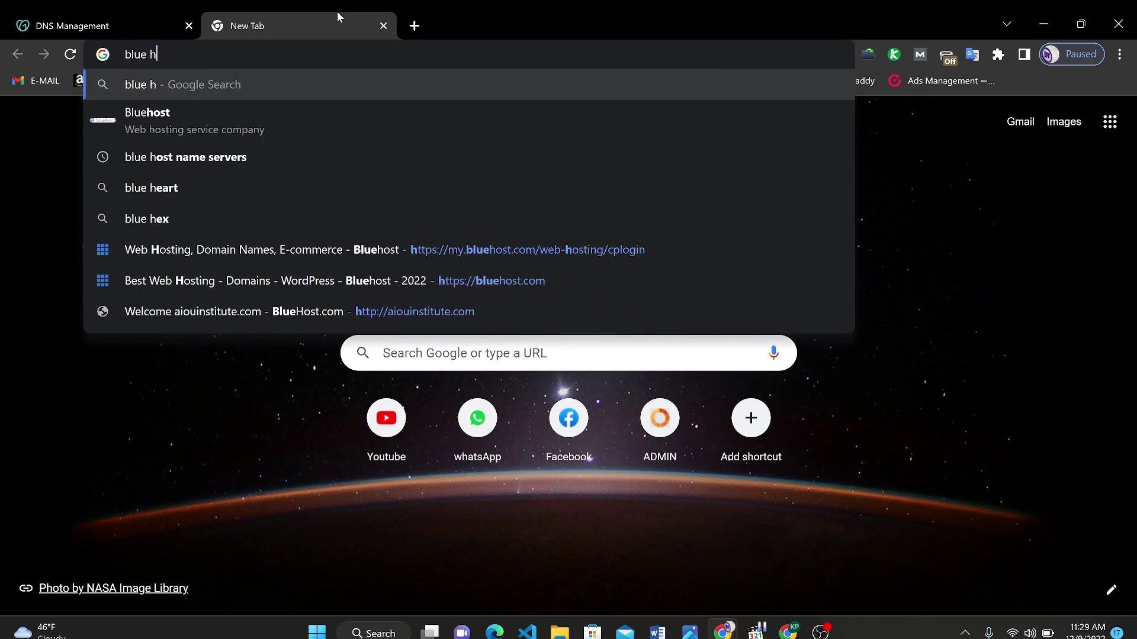
pyautogui.write('ost name')
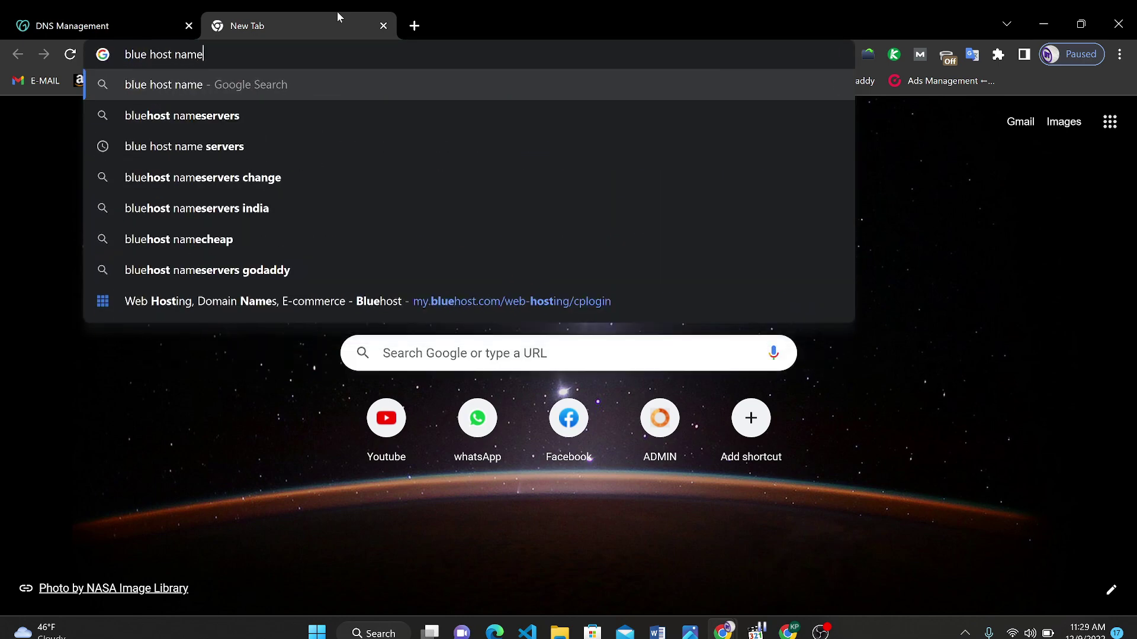
pyautogui.write(' servers')
pyautogui.press('Return')
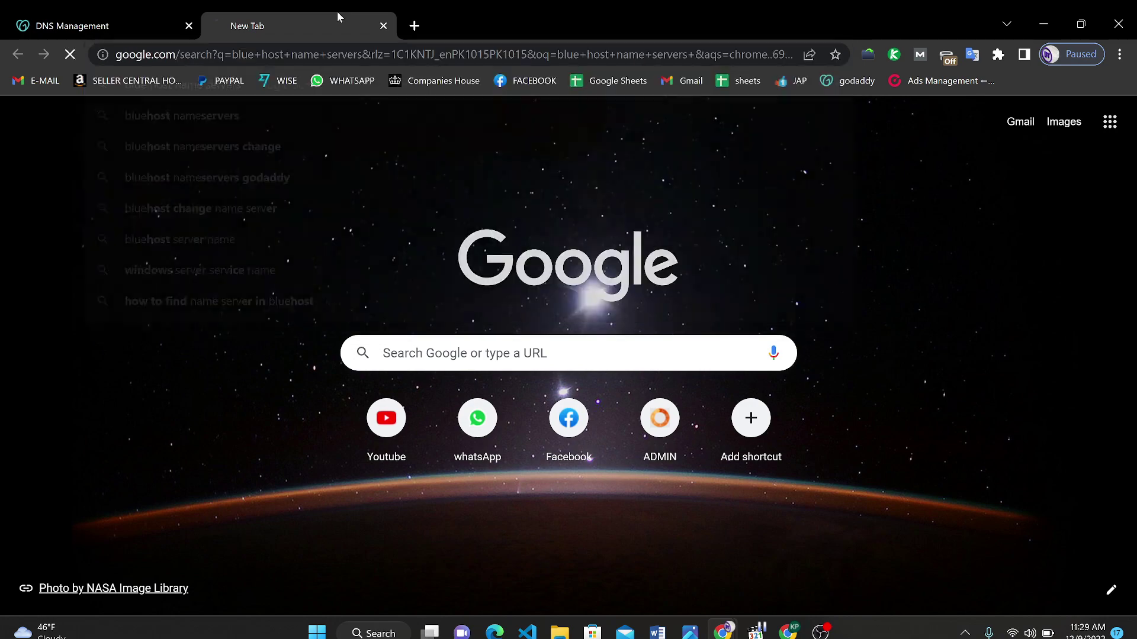
pyautogui.scroll(-2, 168, 477)
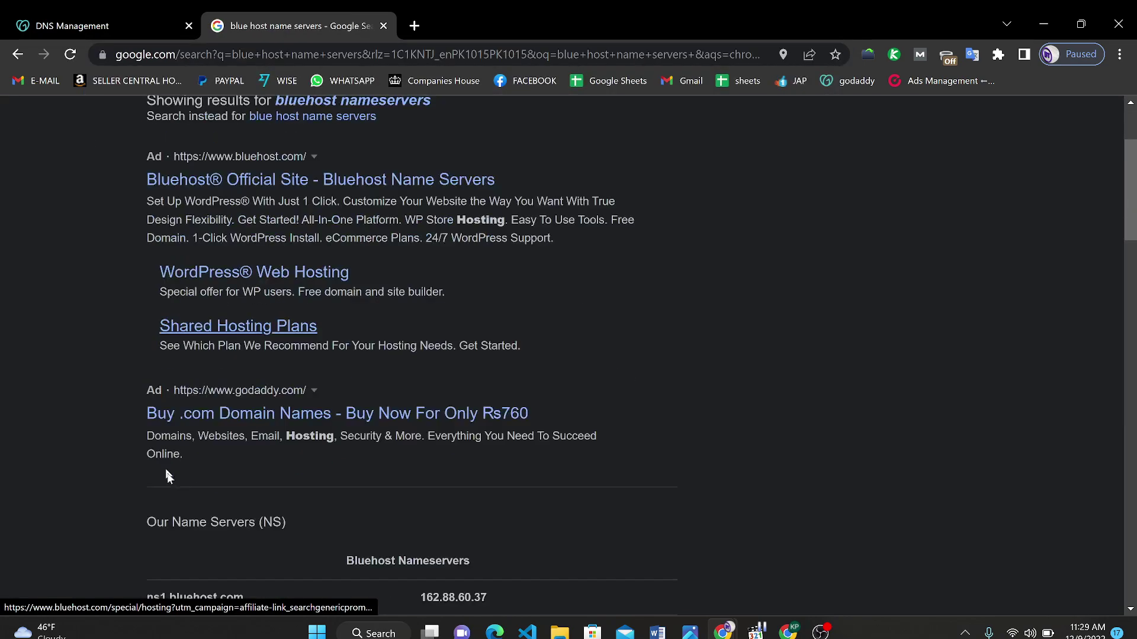
pyautogui.scroll(-3, 170, 476)
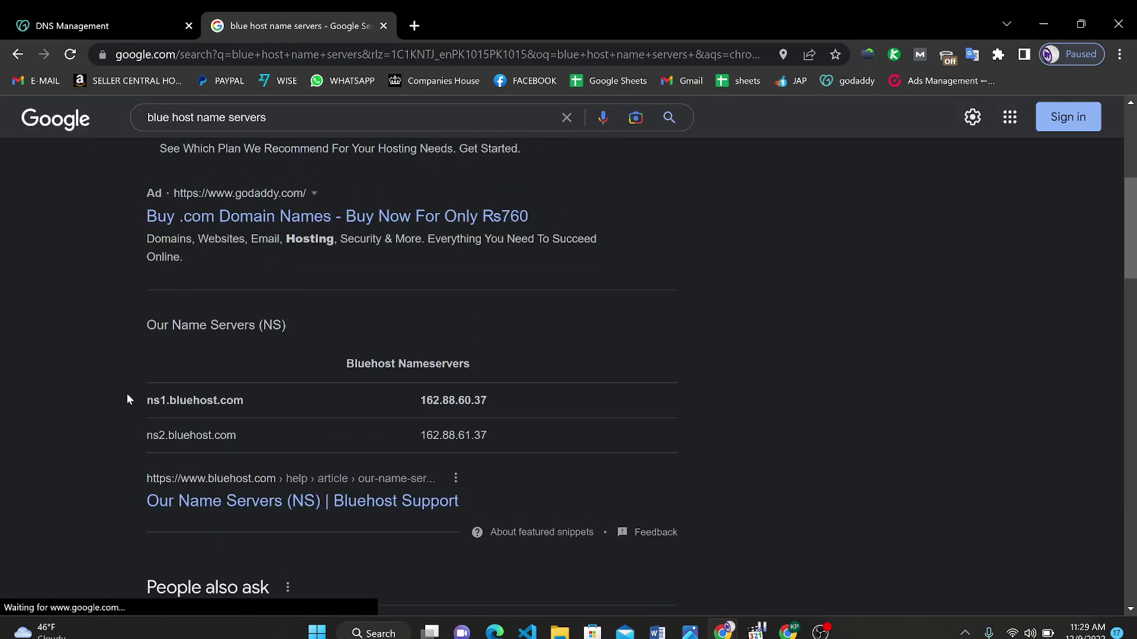
pyautogui.moveTo(127, 393); pyautogui.dragTo(547, 420)
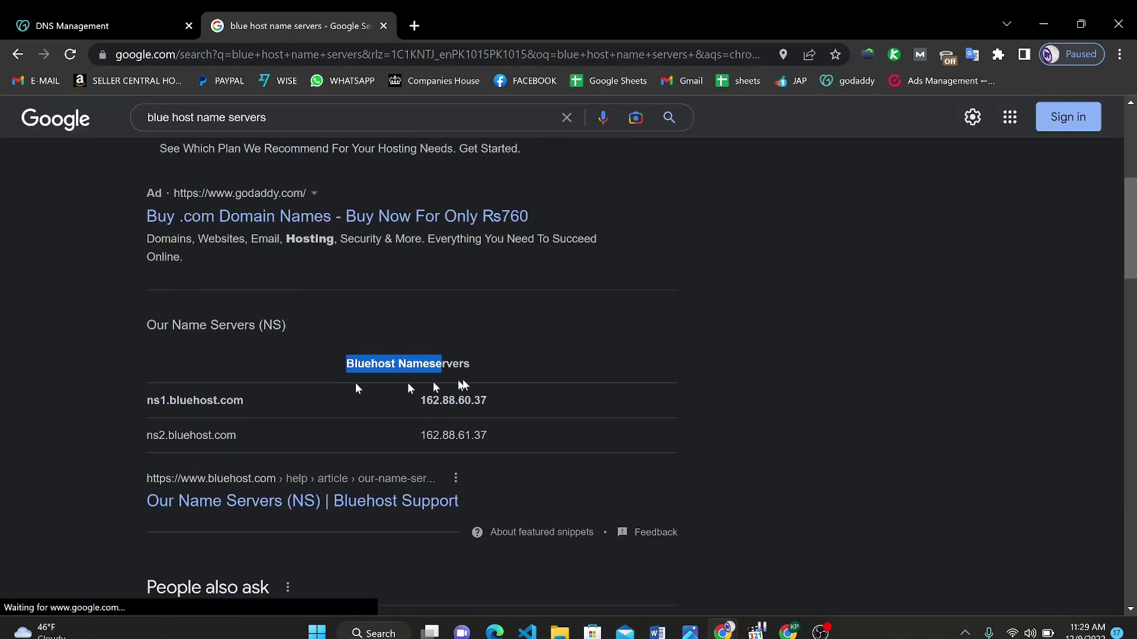
pyautogui.doubleClick(214, 401)
pyautogui.hotkey('ctrl', 'c')
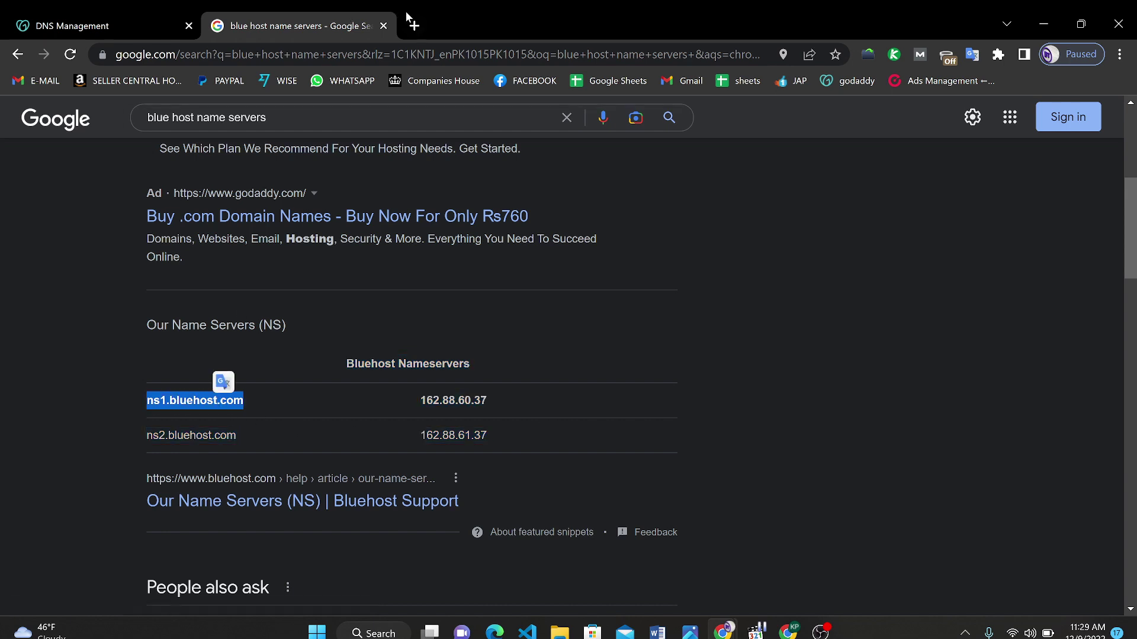
pyautogui.click(71, 25)
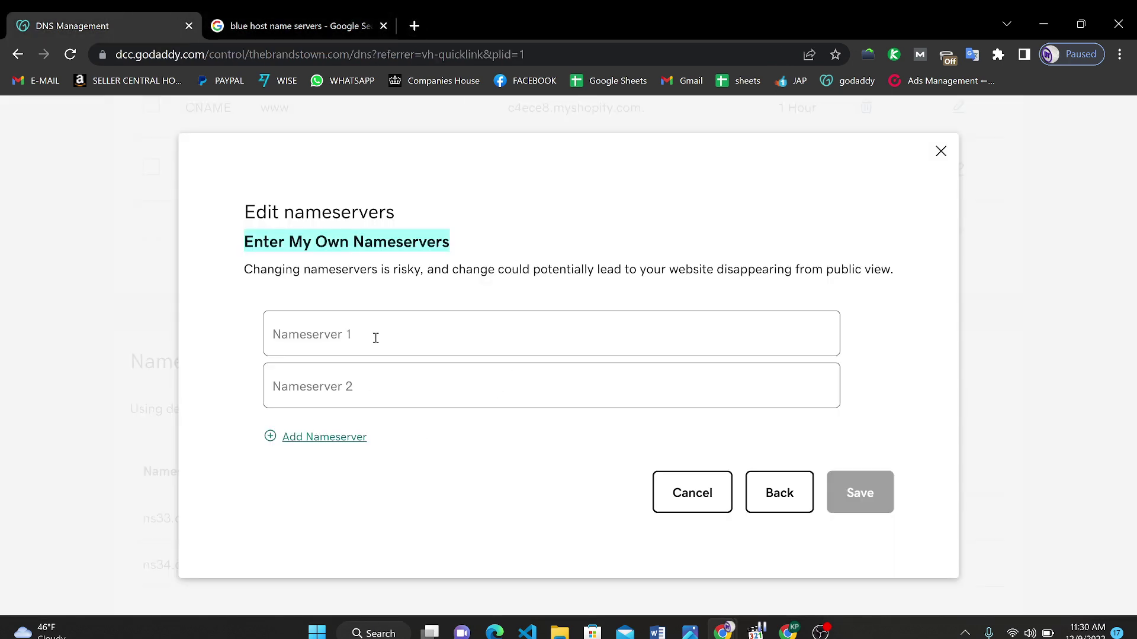
# Fill Nameserver 1 and 2 with ns1.bluehost.com and ns2.bluehost.com and save
pyautogui.click(403, 364)
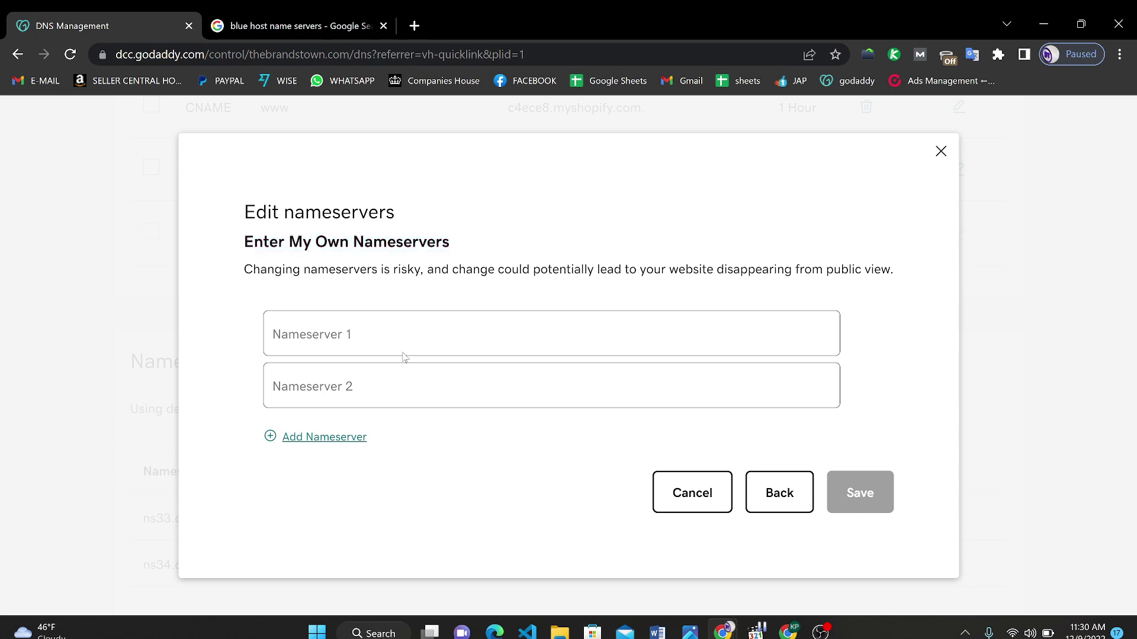
pyautogui.click(403, 343)
pyautogui.hotkey('ctrl', 'v')
pyautogui.hotkey('ctrl', 'v')
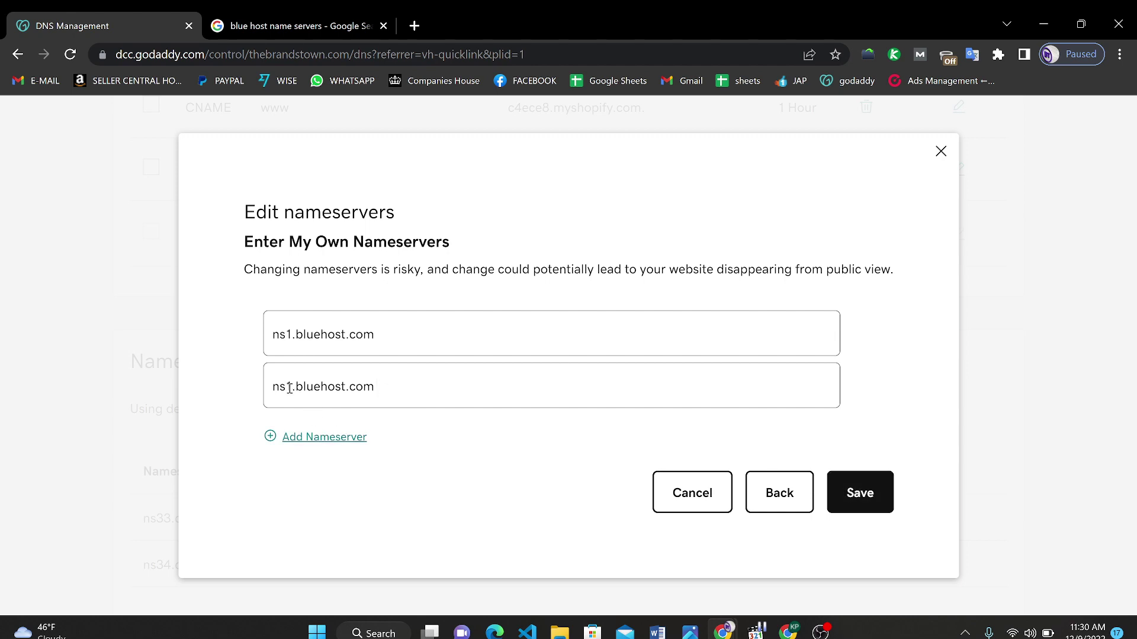
pyautogui.press('BackSpace')
pyautogui.write('2')
pyautogui.click(852, 507)
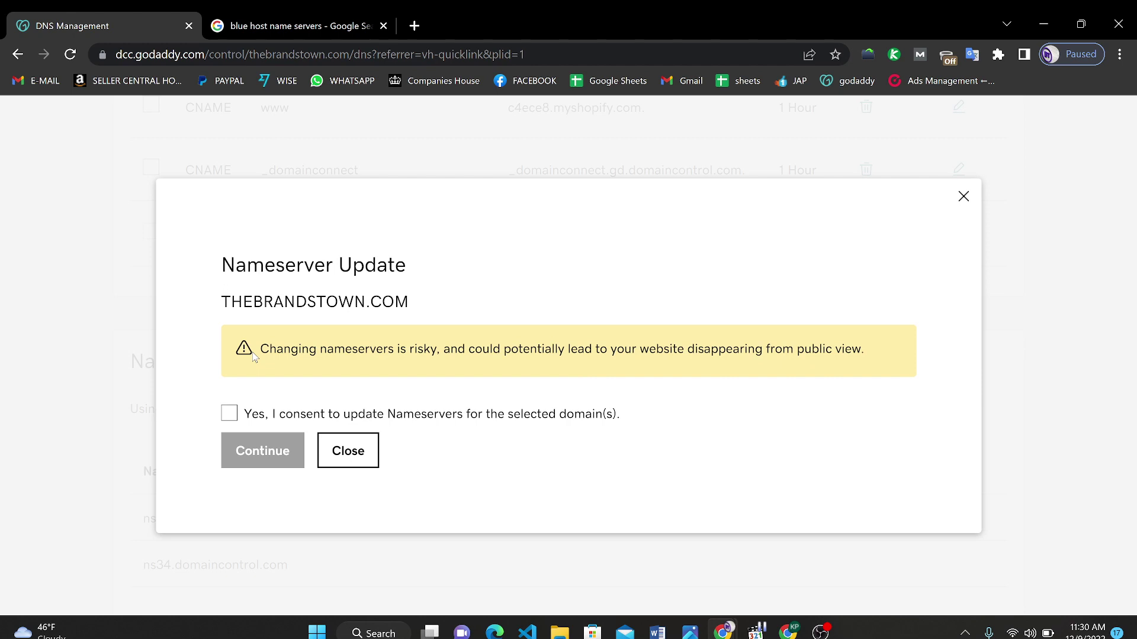
# Tick 'Yes, I consent to update Nameservers' in the Nameserver Update dialog
pyautogui.moveTo(257, 351); pyautogui.dragTo(440, 349)
pyautogui.click(532, 350)
pyautogui.click(229, 413)
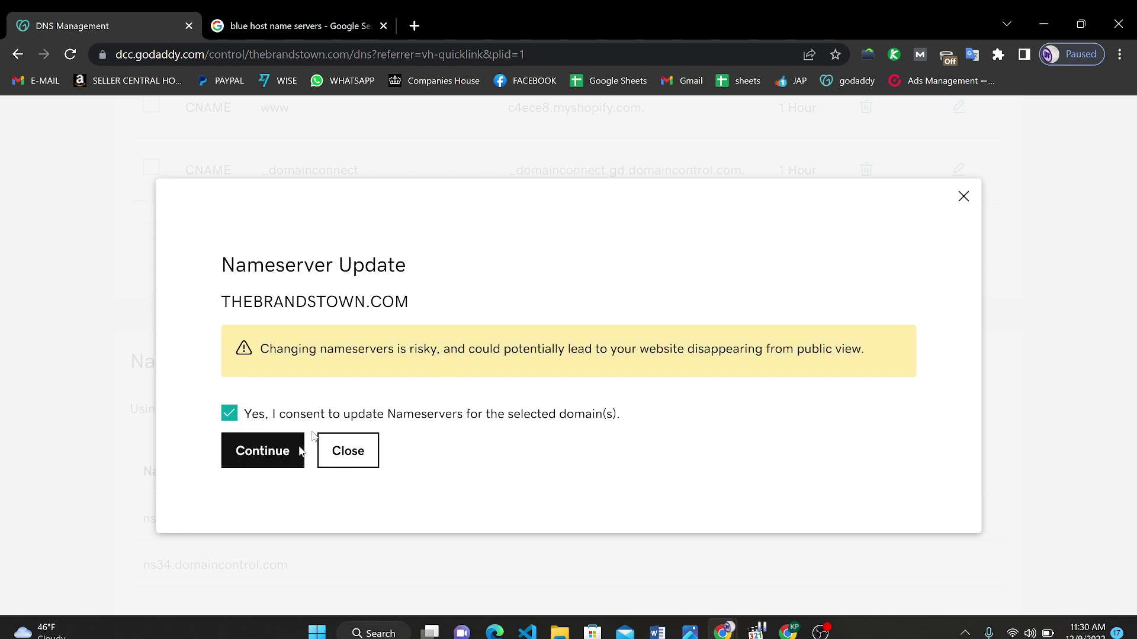